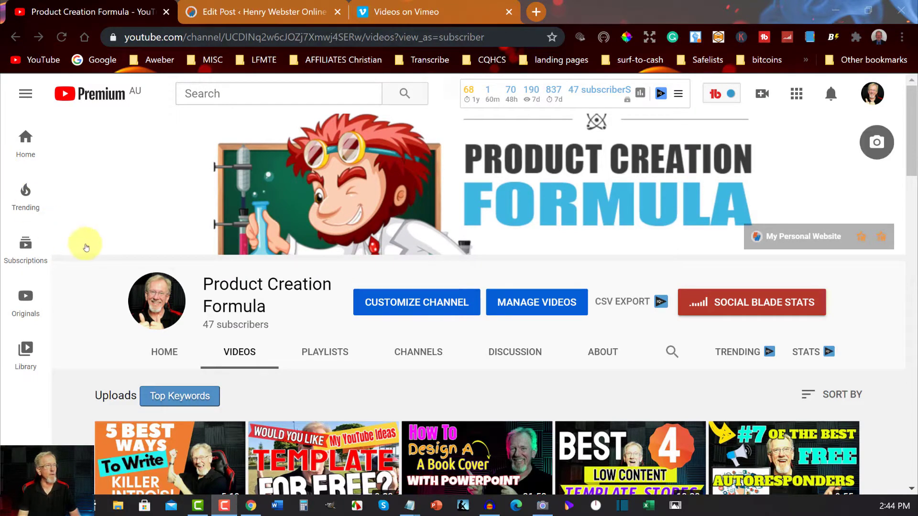
- Scroll the channel uploads to find the '5 Things You Need To Know - Write A Killer eBook Intro' video
scroll(182, 200, down, 5)
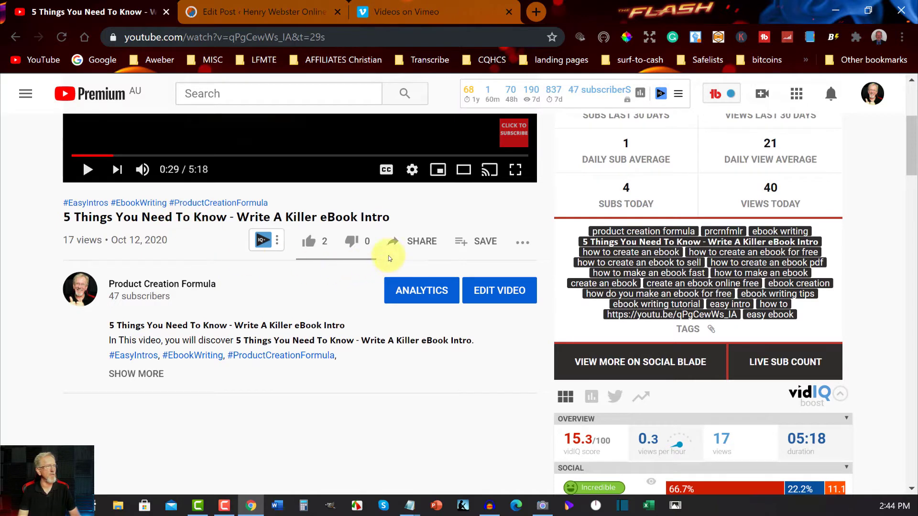
scroll(394, 249, down, 1)
scroll(416, 205, up, 3)
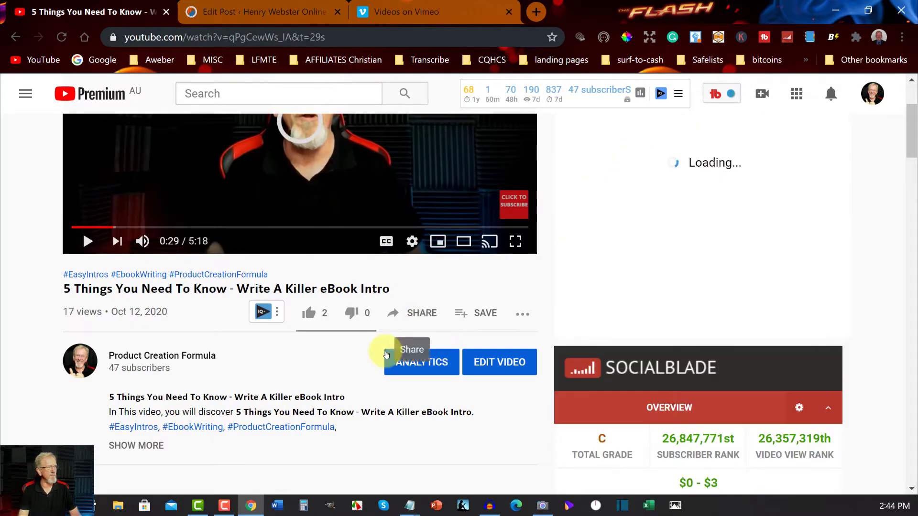
- Copy the eBook Intro video's iframe code from YouTube's Share > Embed dialog, then close the dialog
click(398, 318)
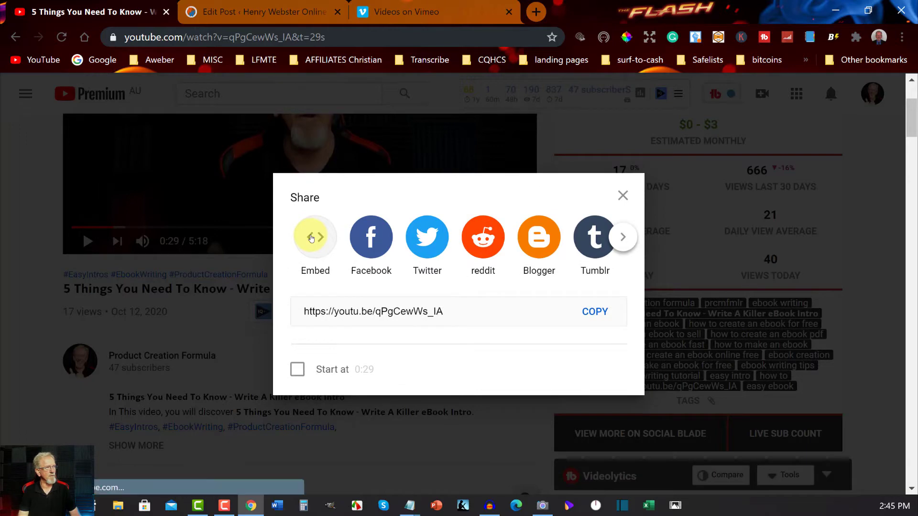
click(315, 232)
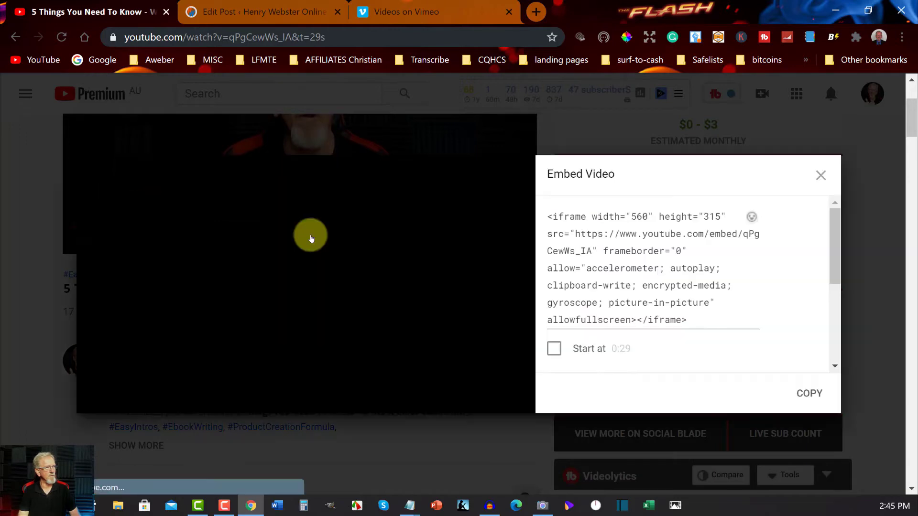
click(806, 393)
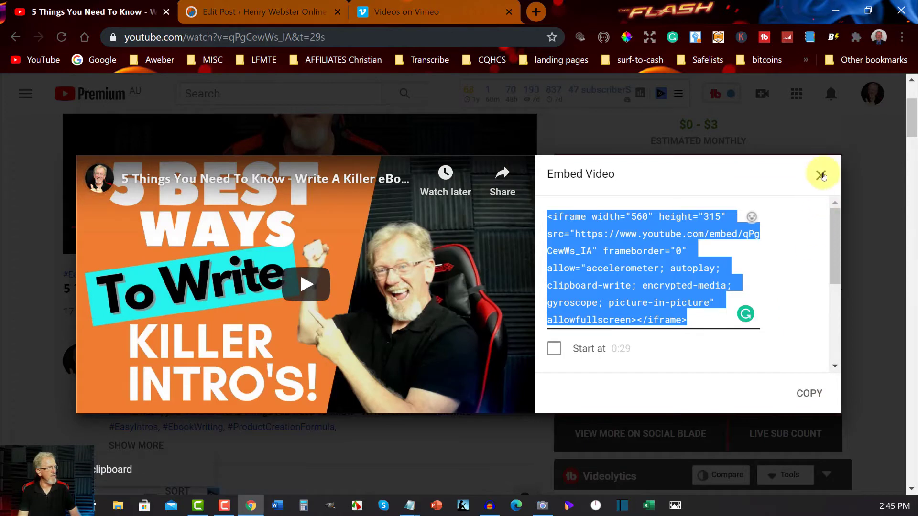
click(821, 175)
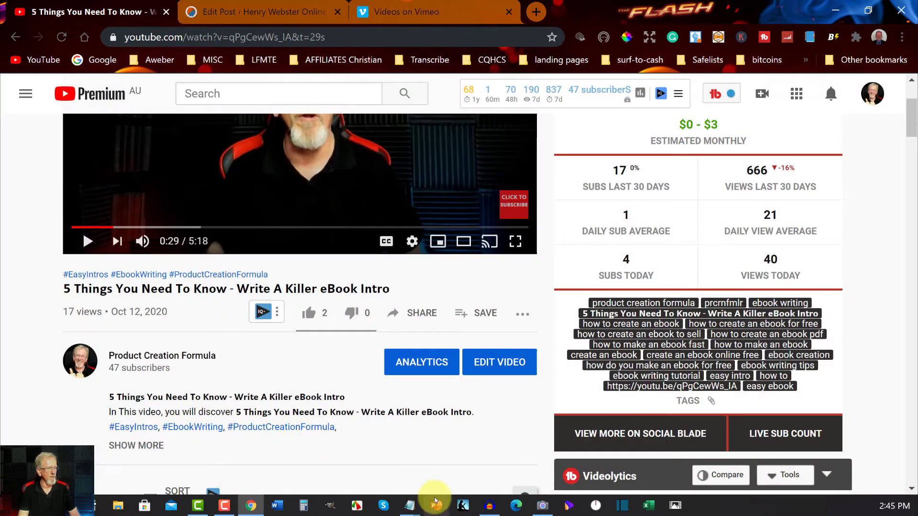
- Paste the YouTube iframe code beneath the ?autoplay=1&mute=1 line in the 'to do today' notes
click(409, 505)
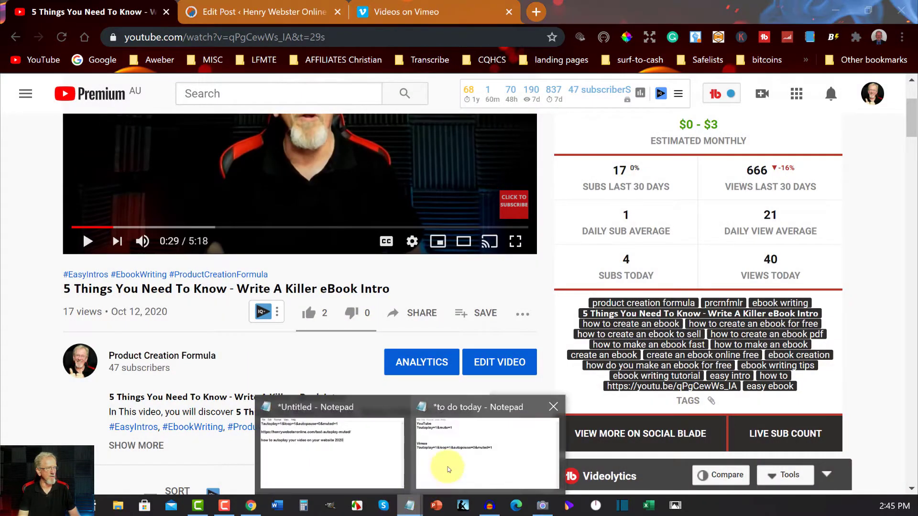
click(449, 469)
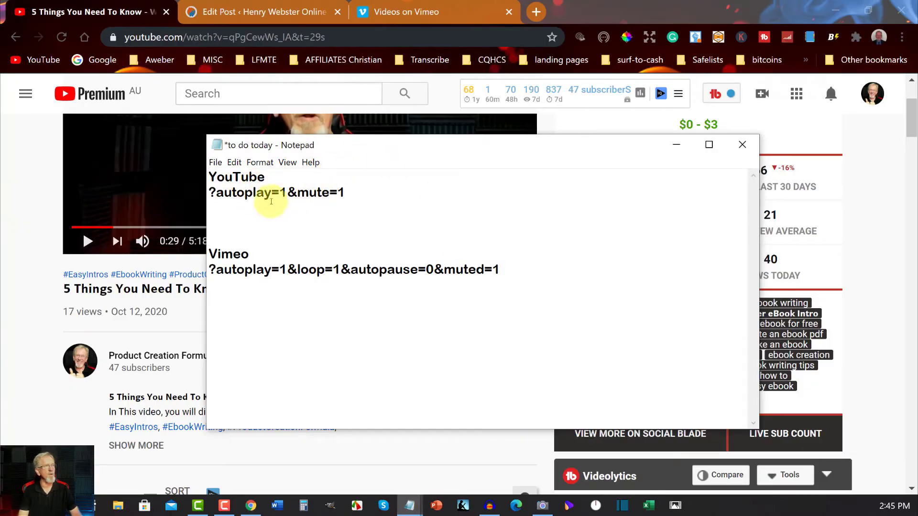
click(210, 192)
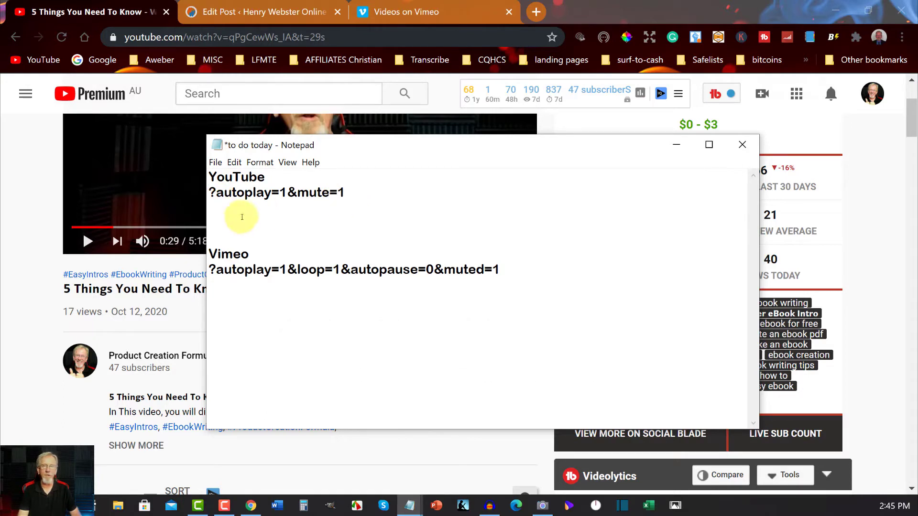
click(401, 214)
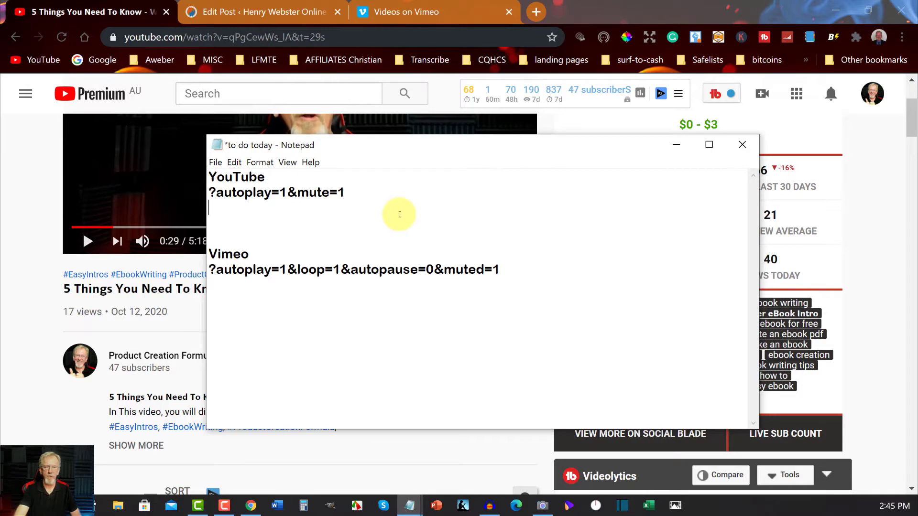
key(ctrl+v)
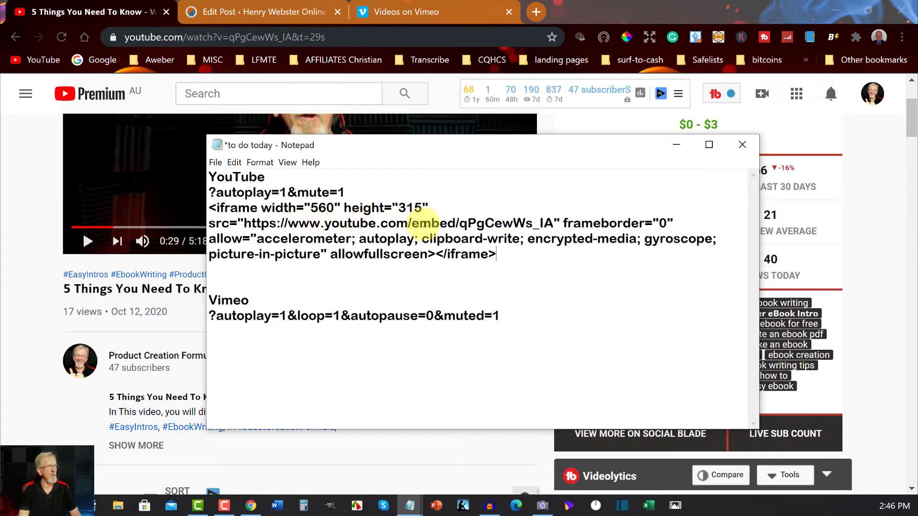
click(554, 223)
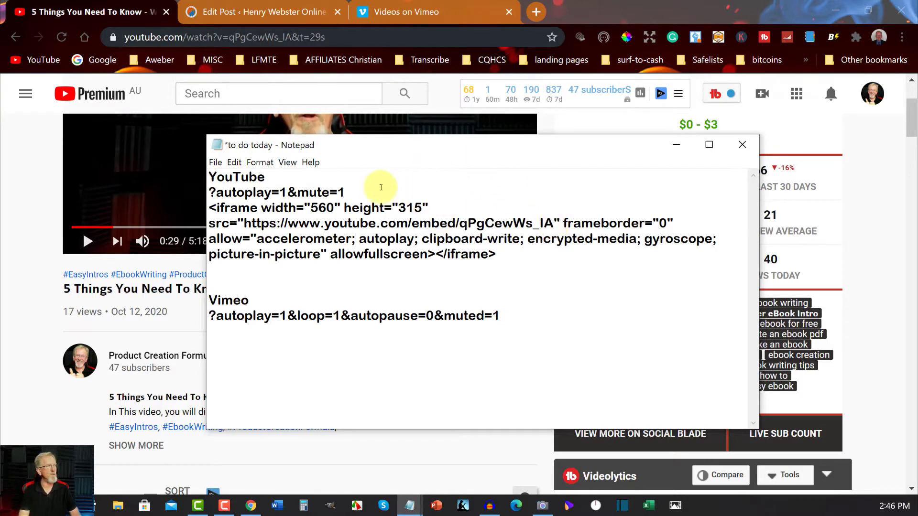
- Append ?autoplay=1&mute=1 right after the video ID in the embed's src URL
drag(349, 192, 224, 196)
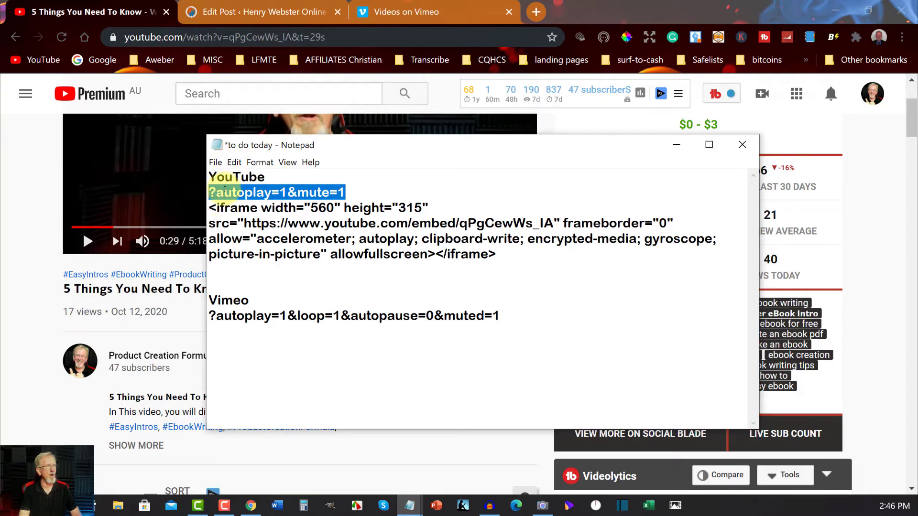
right_click(225, 190)
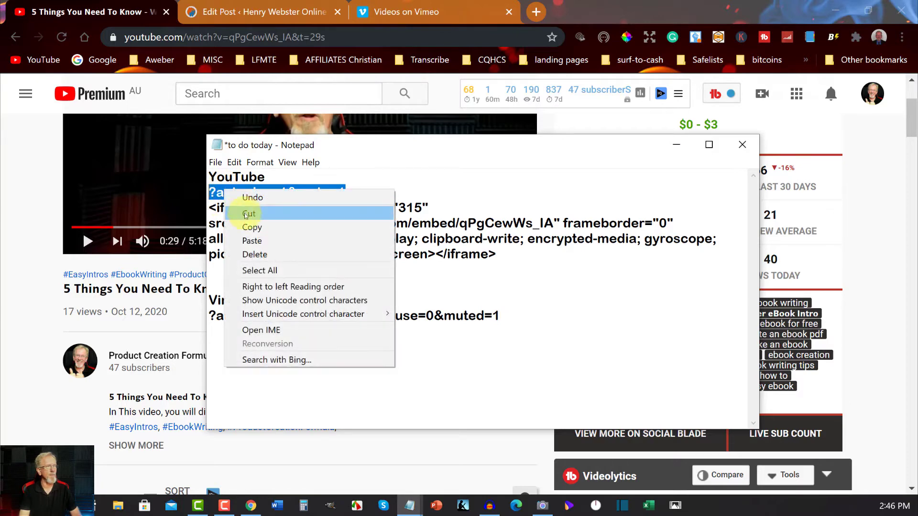
click(252, 228)
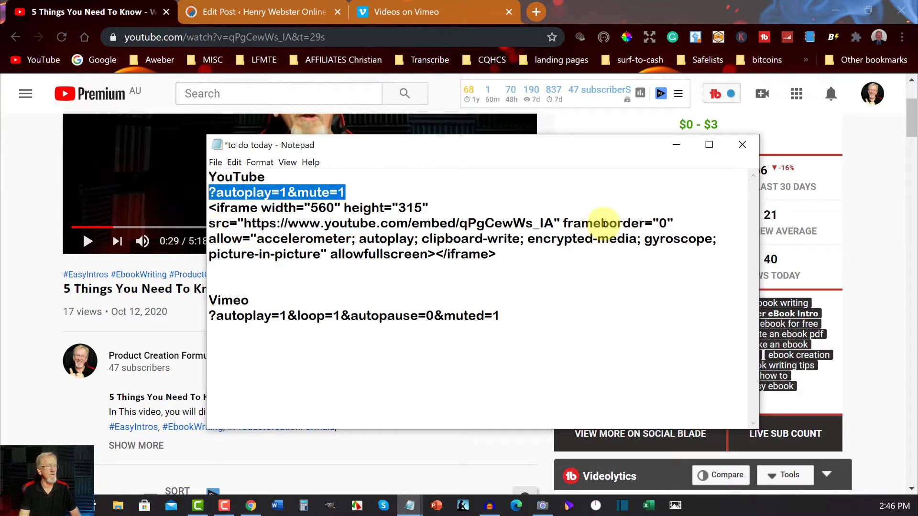
click(553, 224)
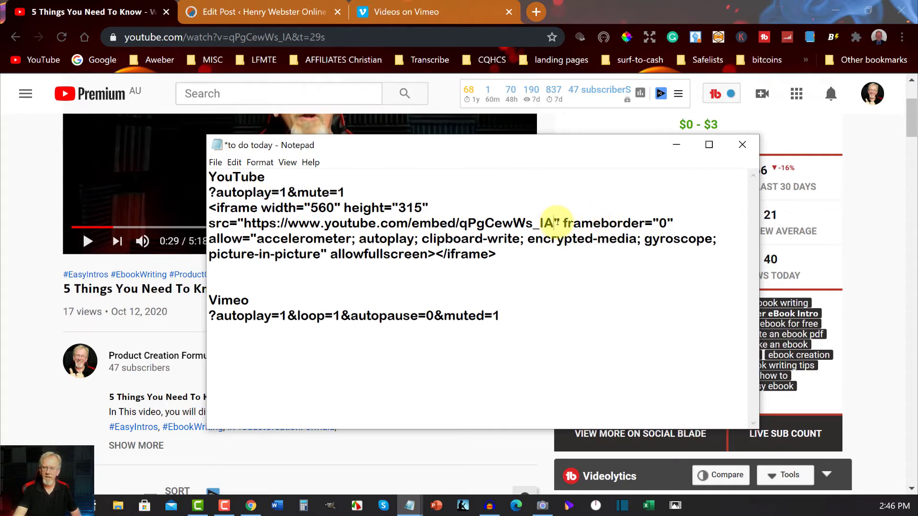
key(ctrl+v)
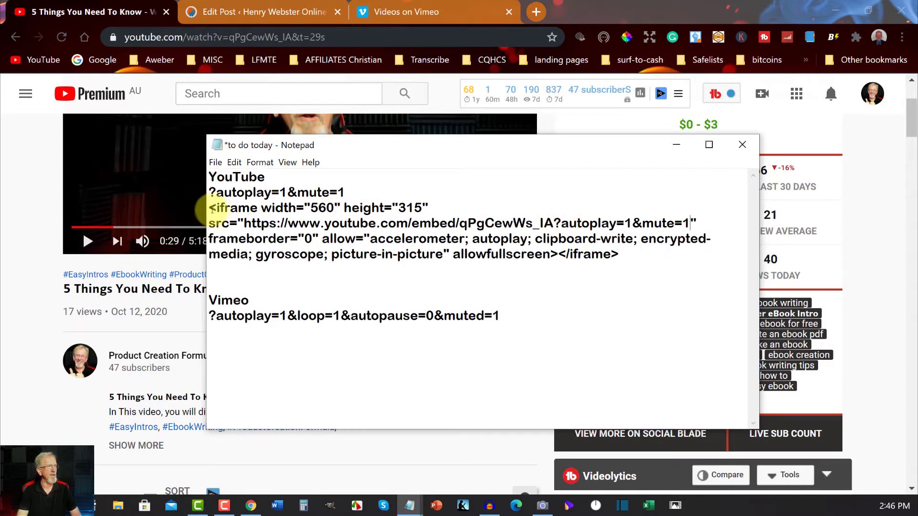
- Copy the whole updated iframe code and return to the WordPress Edit Post page
drag(209, 208, 619, 268)
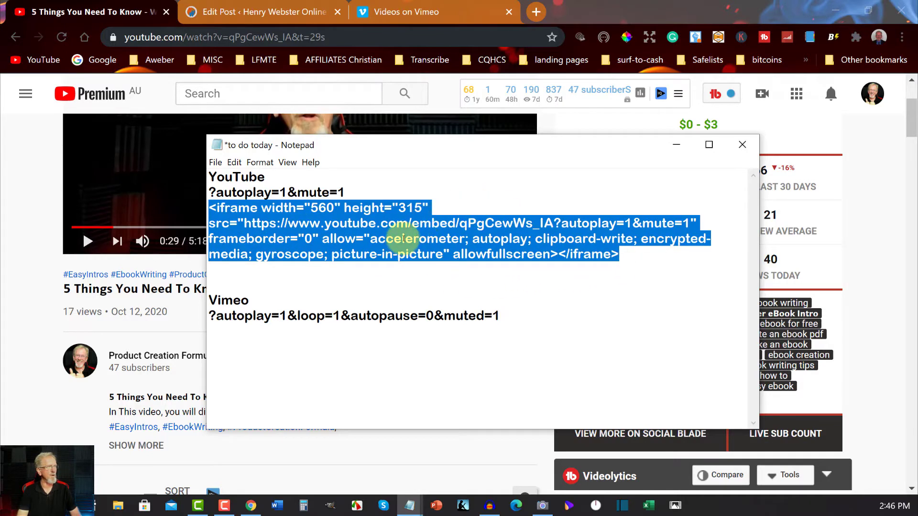
right_click(407, 229)
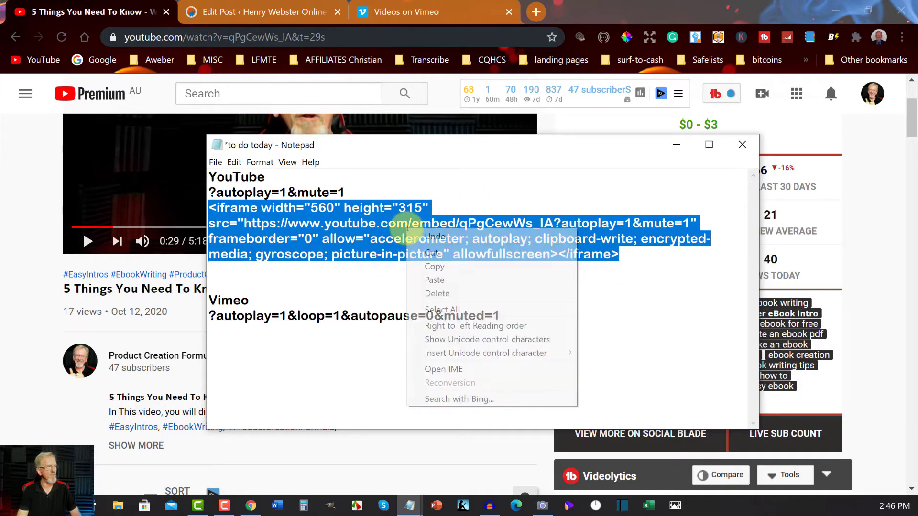
click(429, 266)
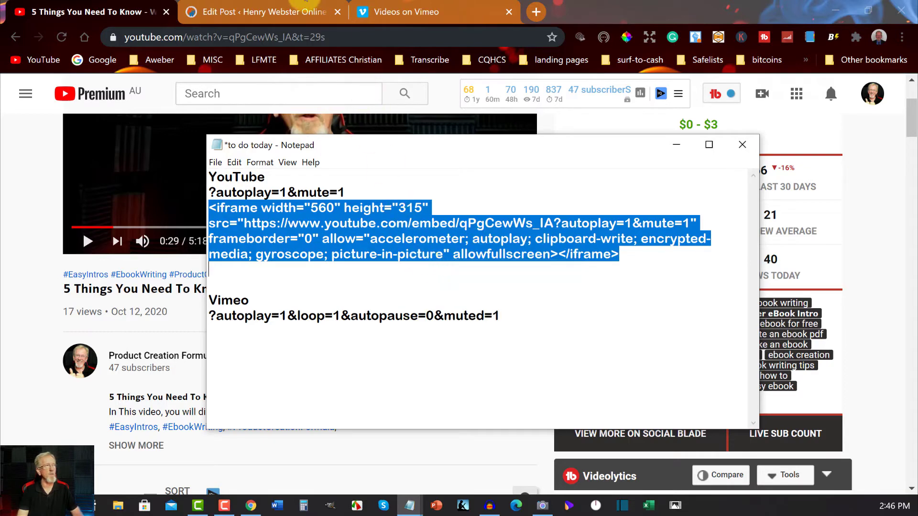
click(266, 2)
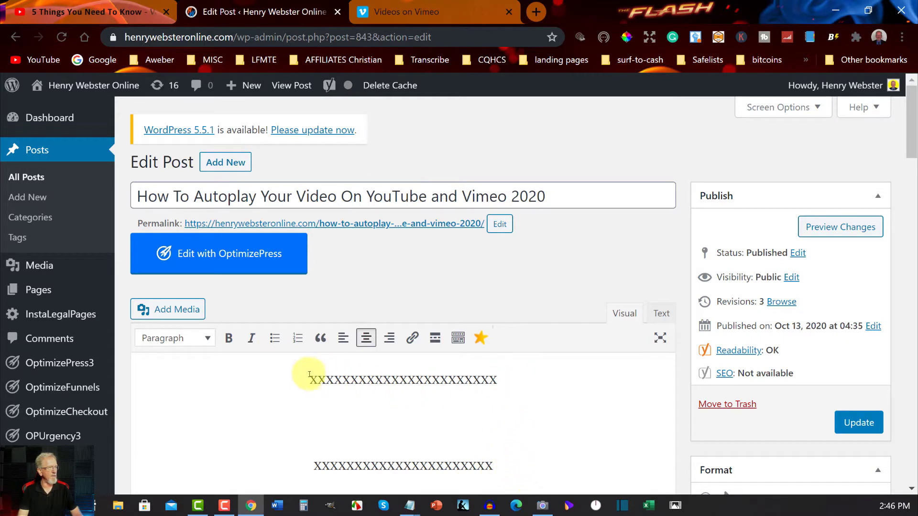
- In the Text view, replace the first XXXX placeholder with the autoplaying YouTube iframe code
click(663, 314)
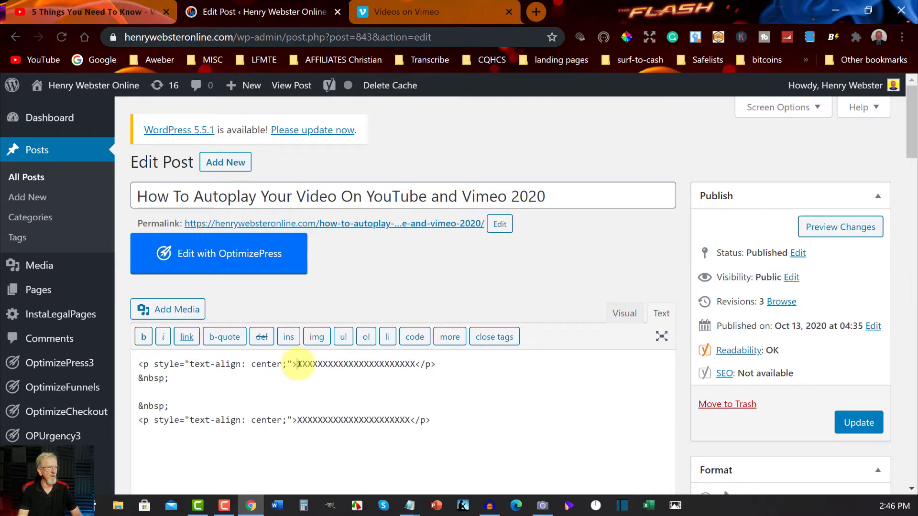
drag(315, 365, 415, 364)
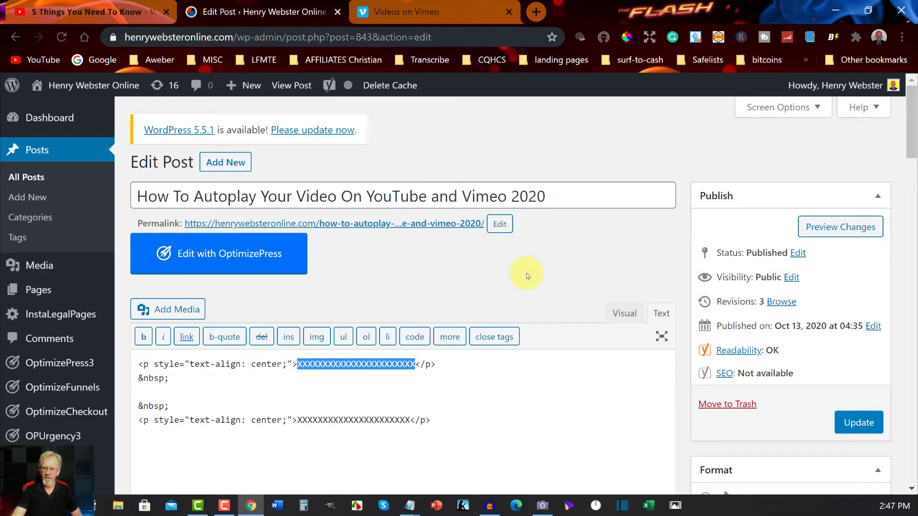
key(ctrl+v)
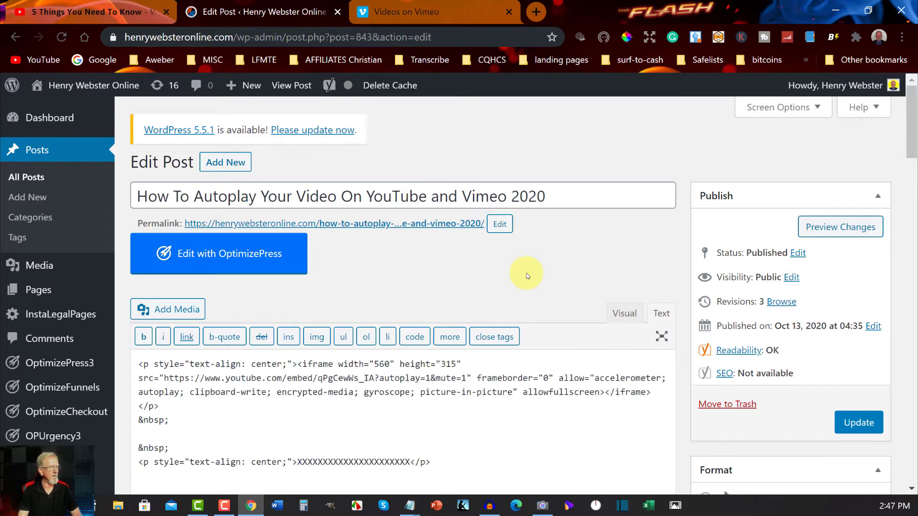
- Check the rendered YouTube video in the Visual view and update the post
click(624, 314)
scroll(553, 283, down, 4)
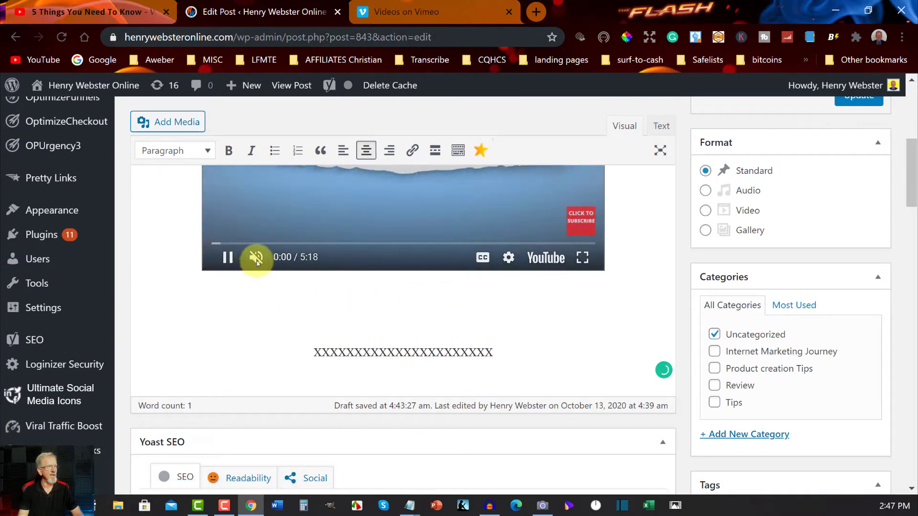
scroll(290, 311, up, 5)
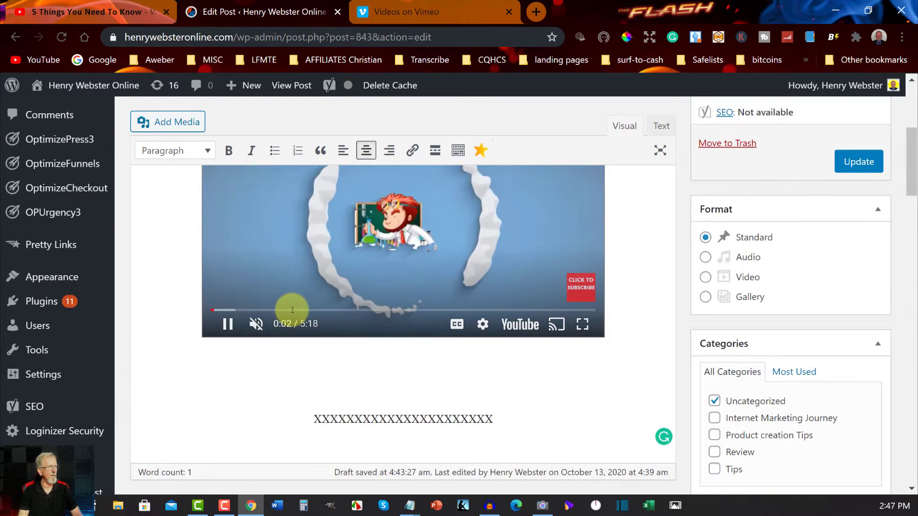
scroll(321, 289, down, 2)
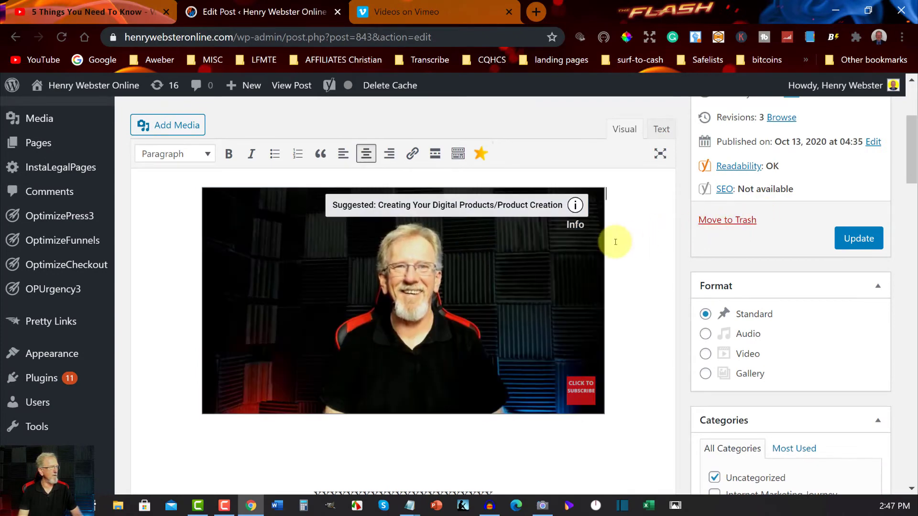
scroll(626, 234, down, 3)
scroll(631, 225, up, 5)
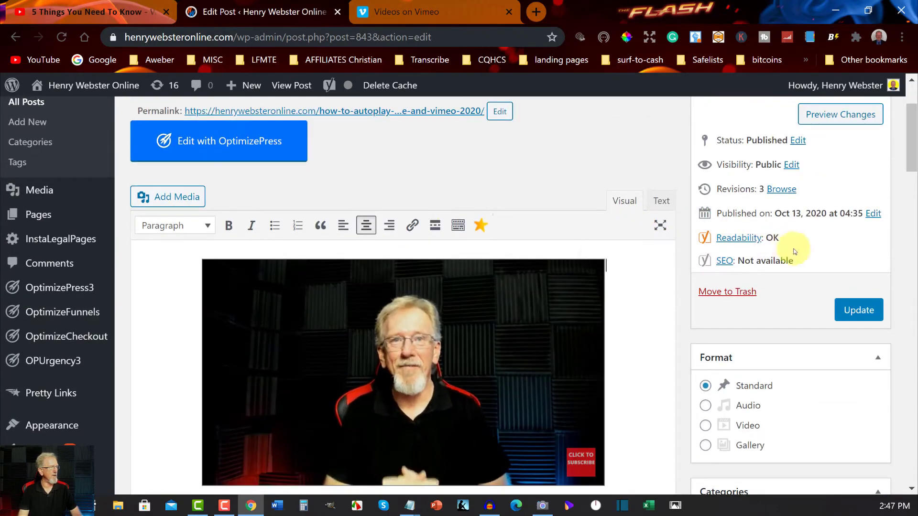
click(858, 311)
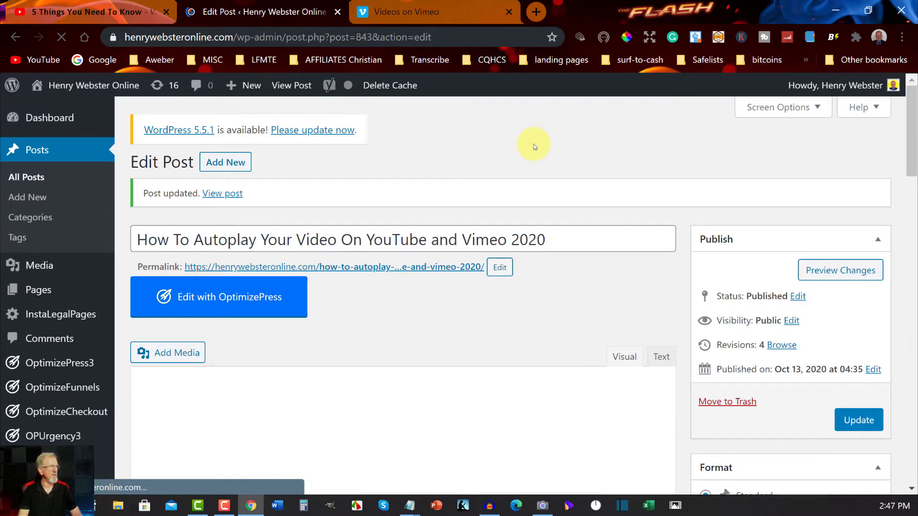
right_click(221, 193)
click(249, 206)
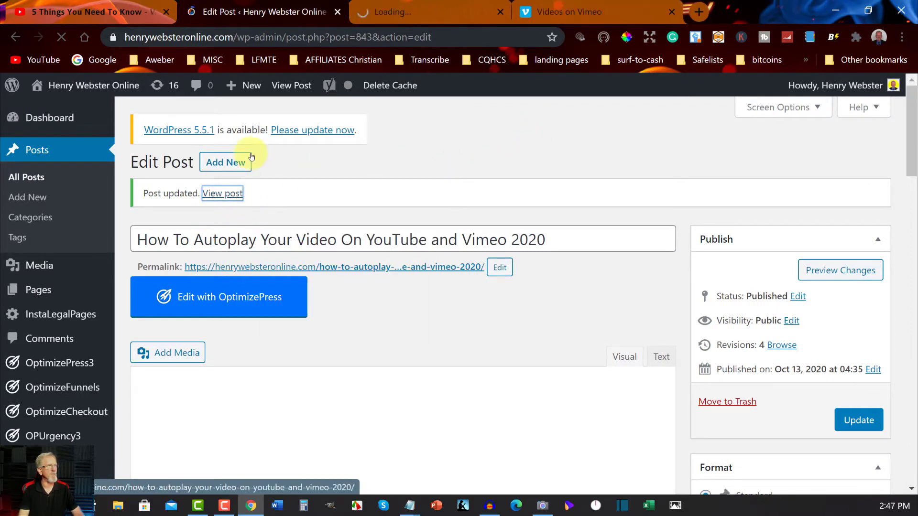
click(410, 10)
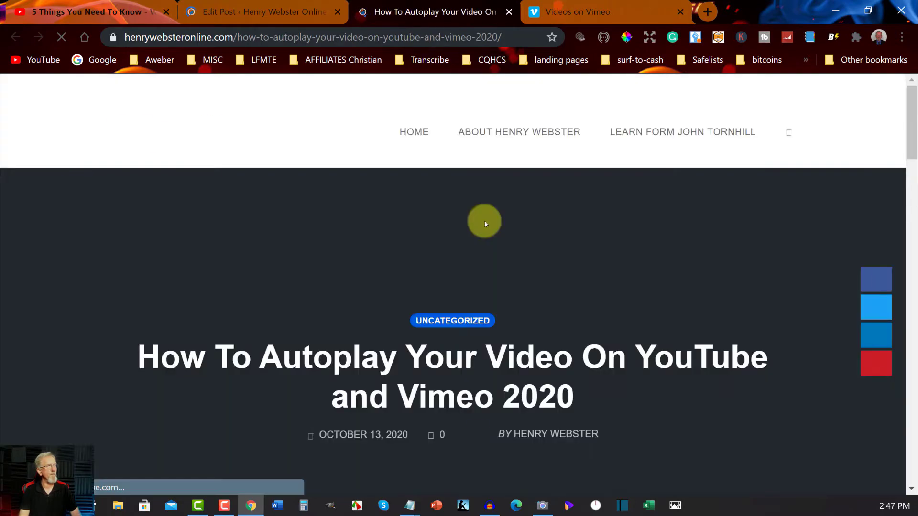
scroll(484, 222, down, 10)
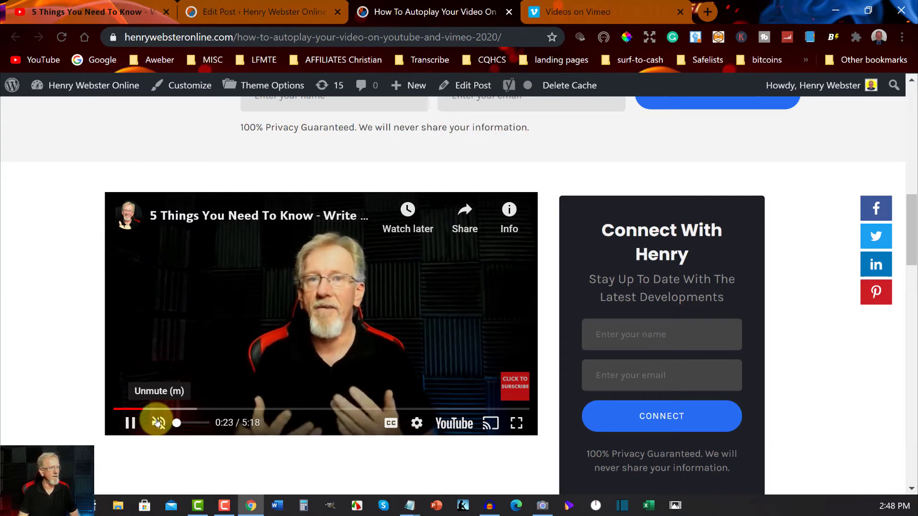
click(157, 422)
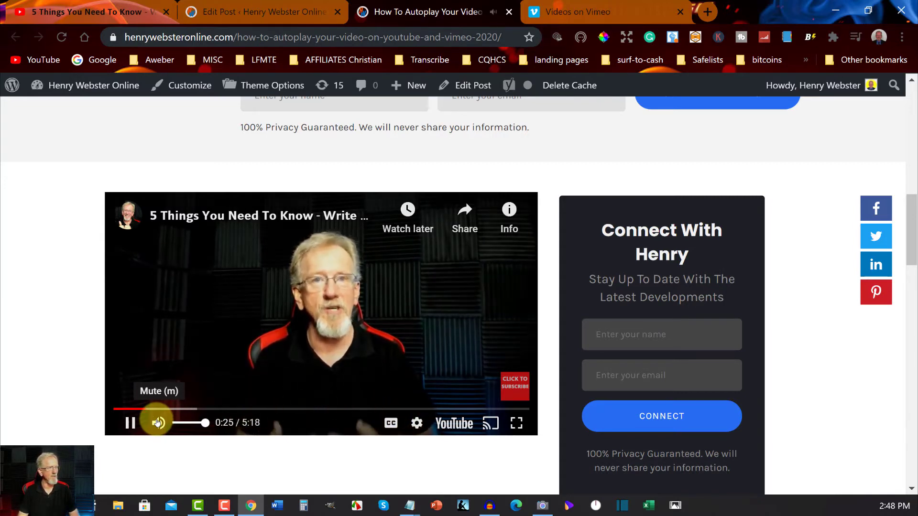
click(157, 422)
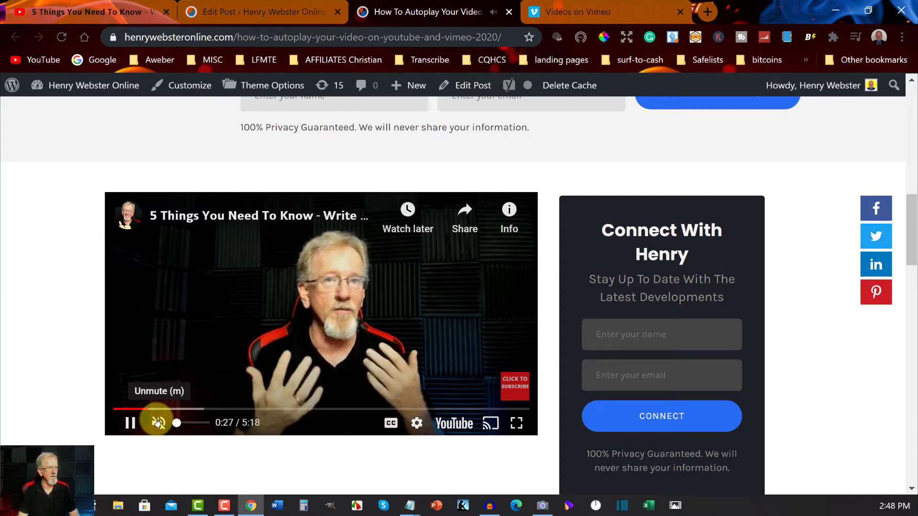
click(509, 12)
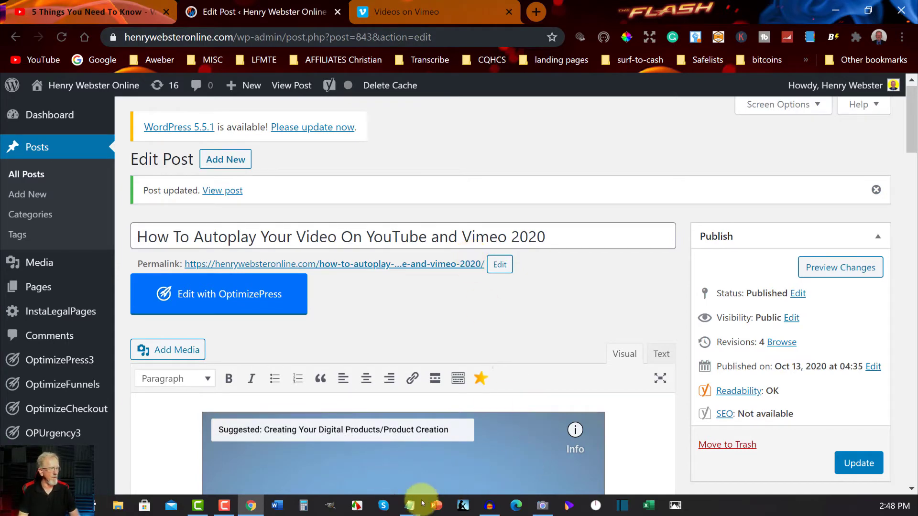
- Bring the 'to do today' Notepad notes with the Vimeo parameters in front of WordPress
mouse_move(410, 506)
click(460, 466)
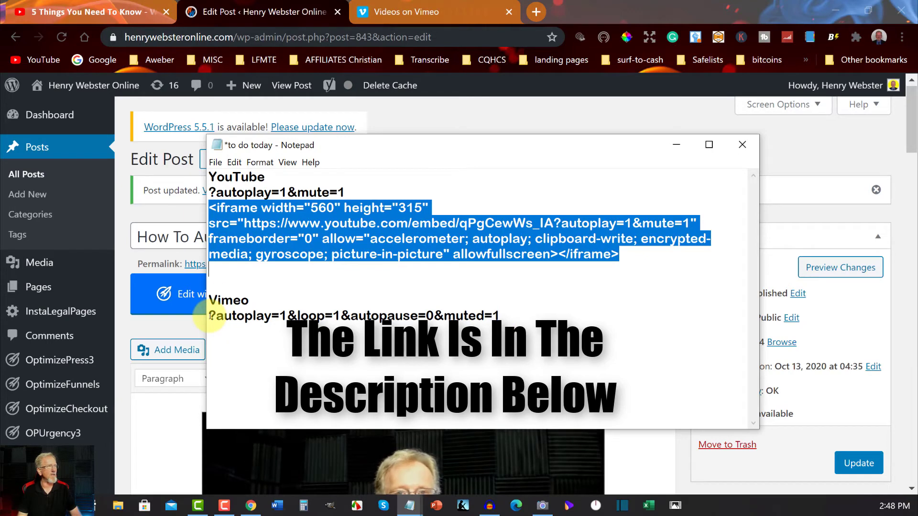
- Copy the otsv6 video's iframe embed code from its Vimeo Embed settings
click(420, 4)
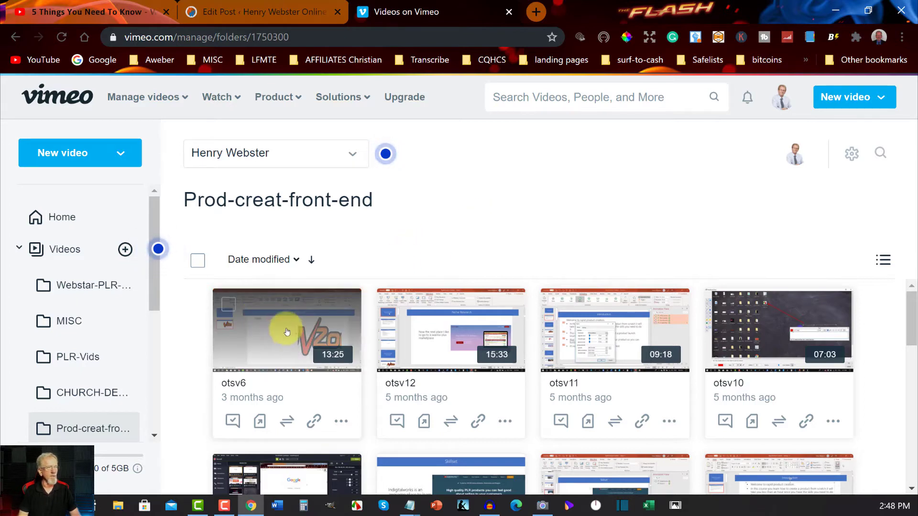
click(287, 332)
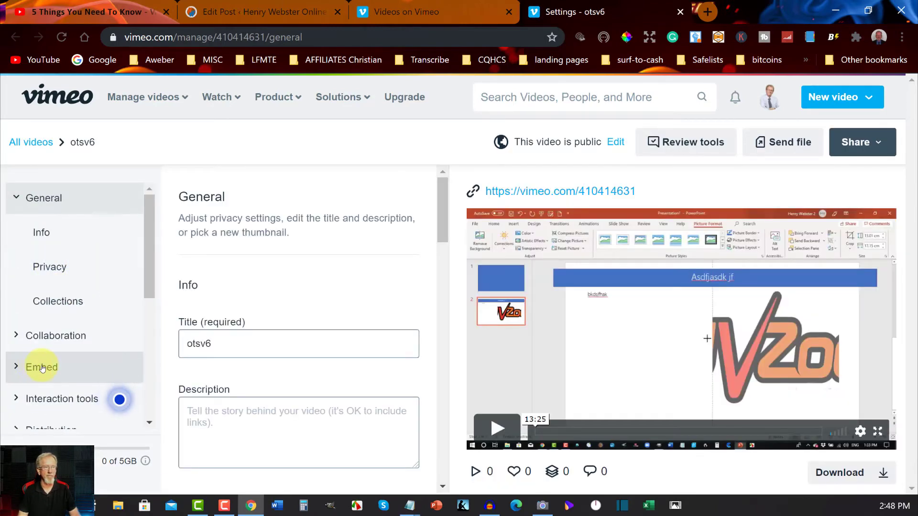
click(42, 368)
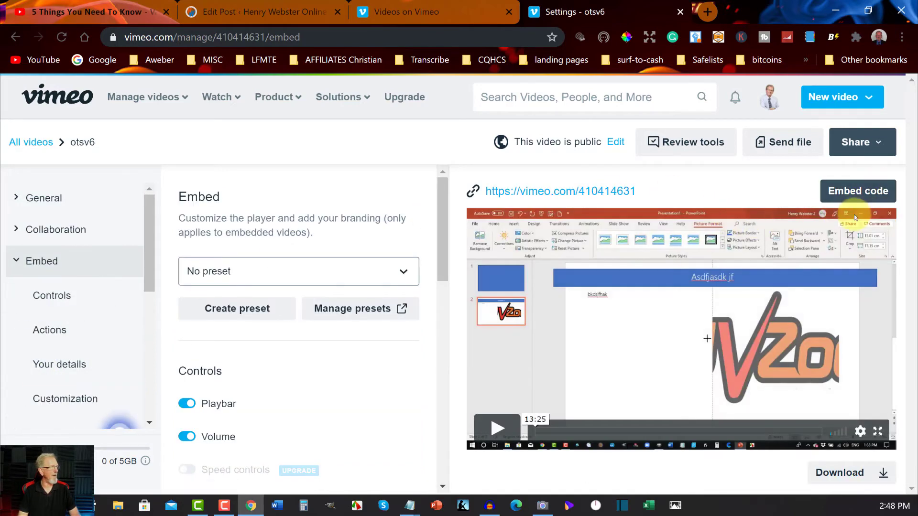
click(863, 194)
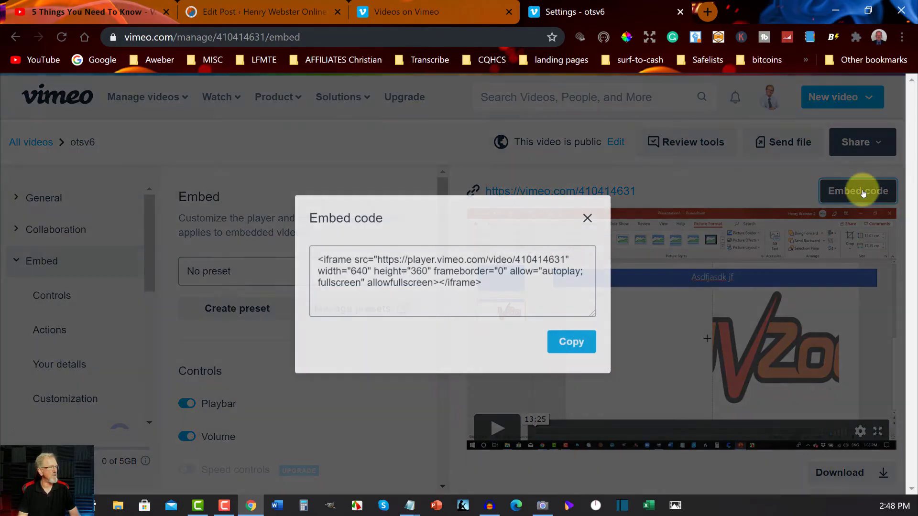
drag(490, 282, 311, 262)
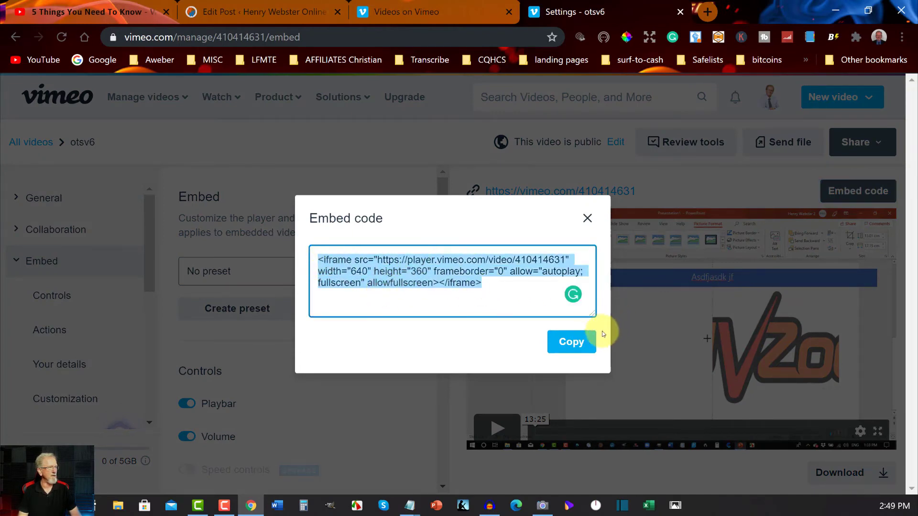
click(581, 343)
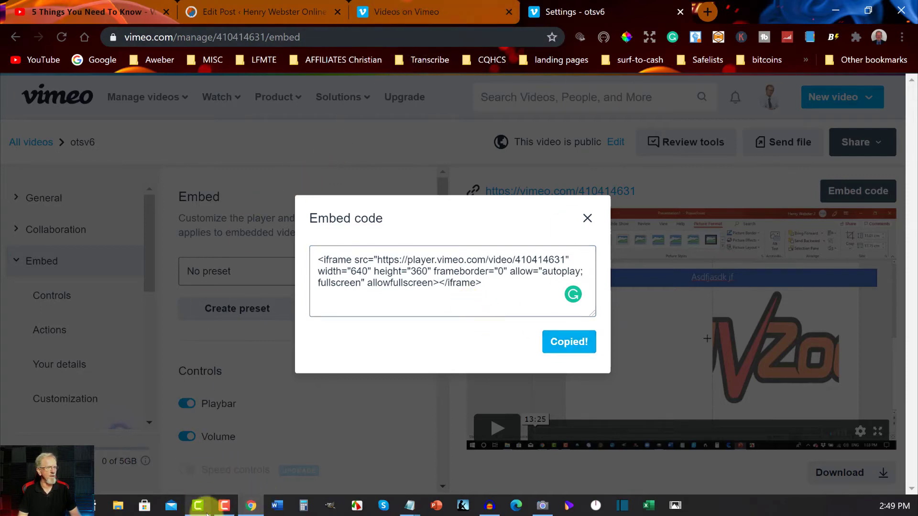
- Paste the Vimeo embed code on a new line below the Vimeo parameter line in 'to do today'
mouse_move(414, 507)
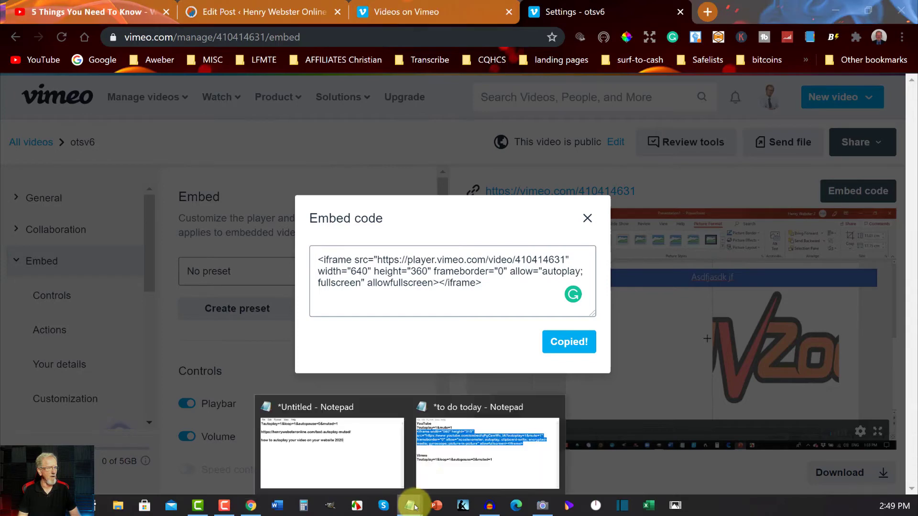
click(460, 460)
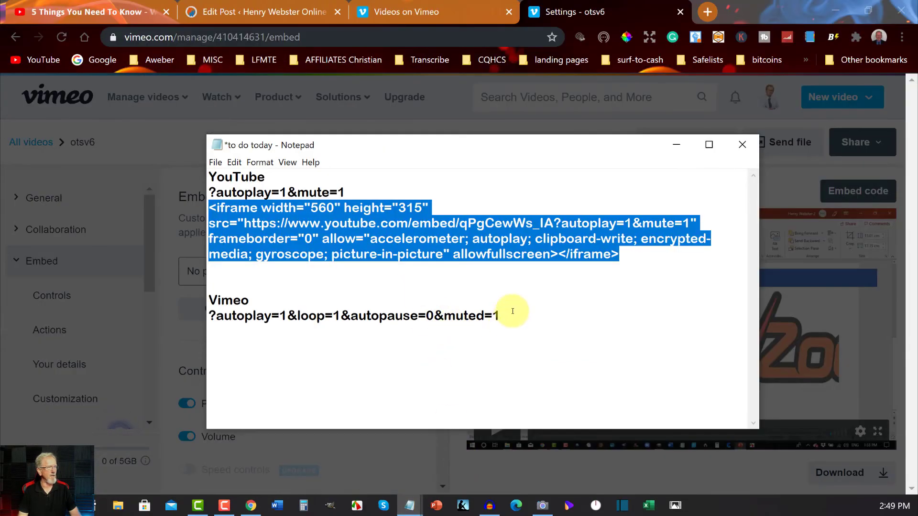
click(513, 312)
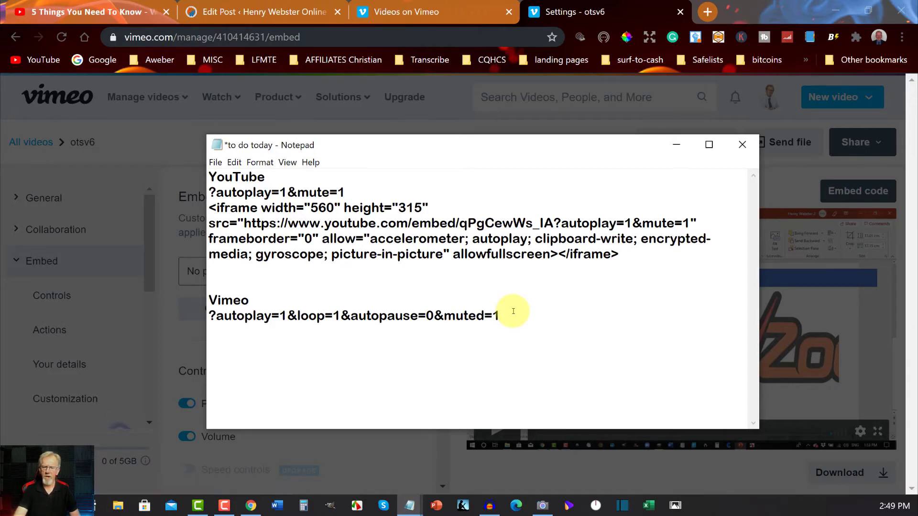
key(Return)
key(Return)
key(ctrl+v)
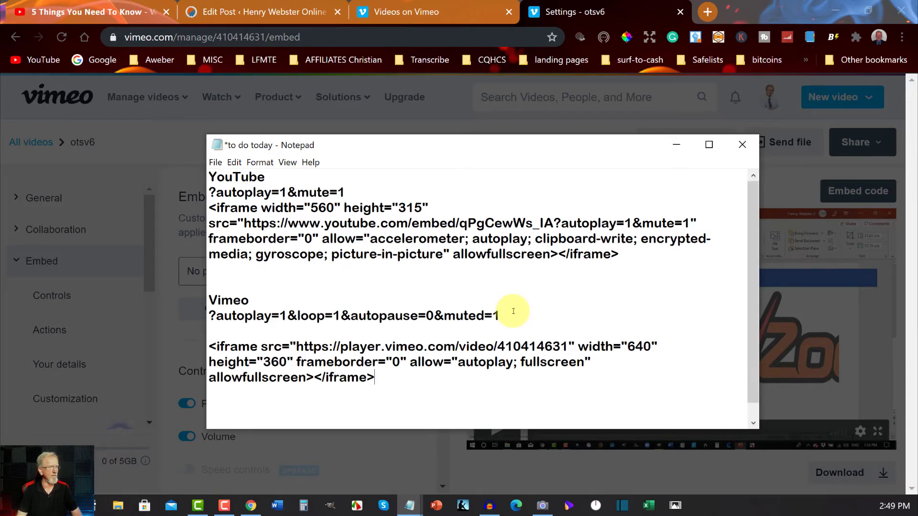
- Append ?autoplay=1&loop=1&autopause=0&muted=1 after the Vimeo video ID and select the whole iframe
drag(495, 315, 225, 315)
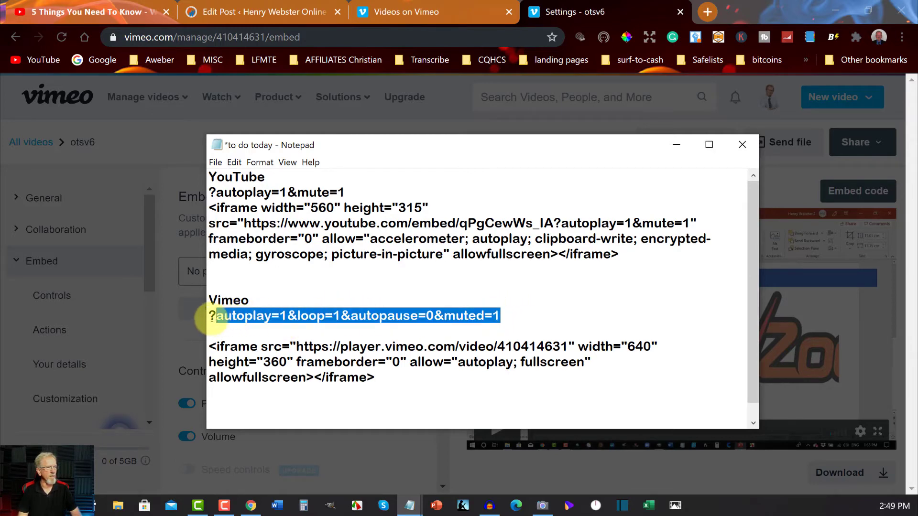
right_click(226, 314)
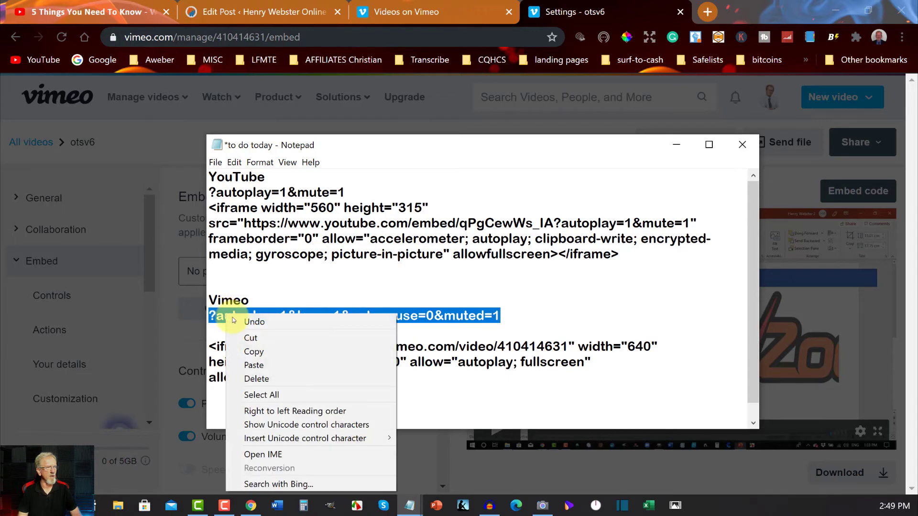
click(253, 352)
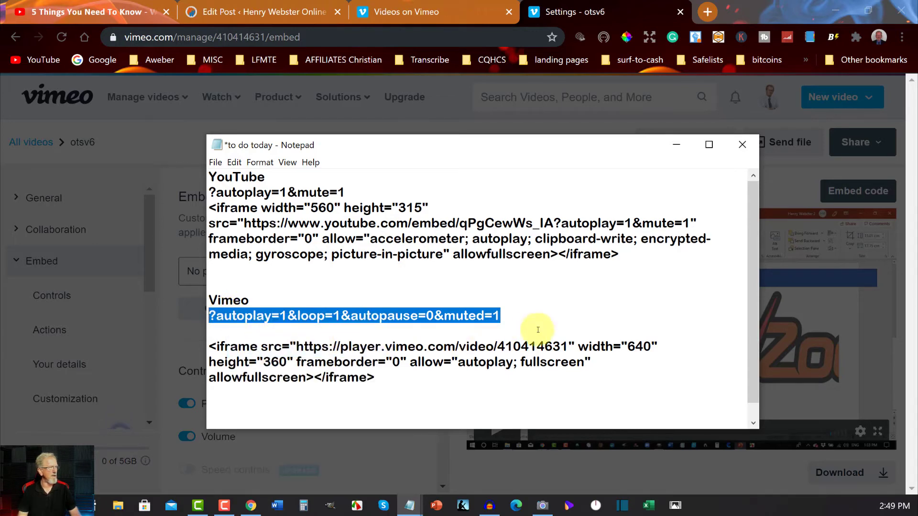
click(568, 347)
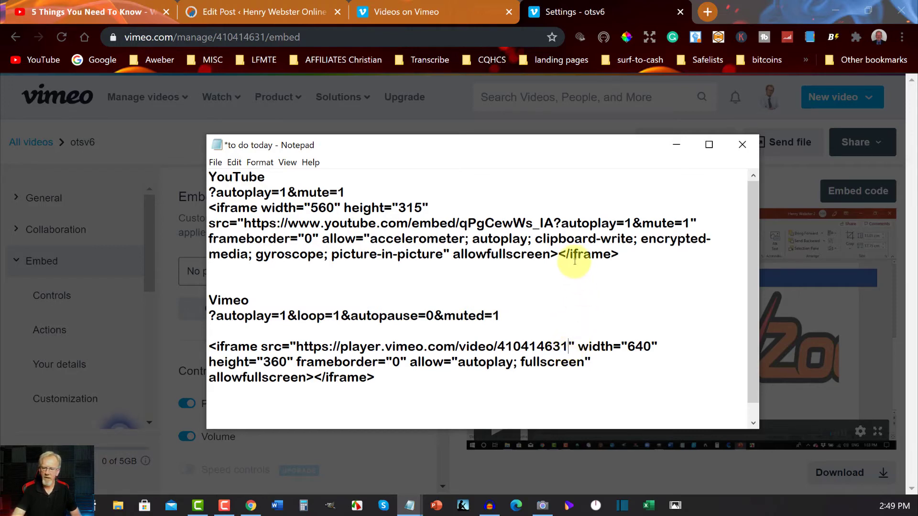
key(ctrl+v)
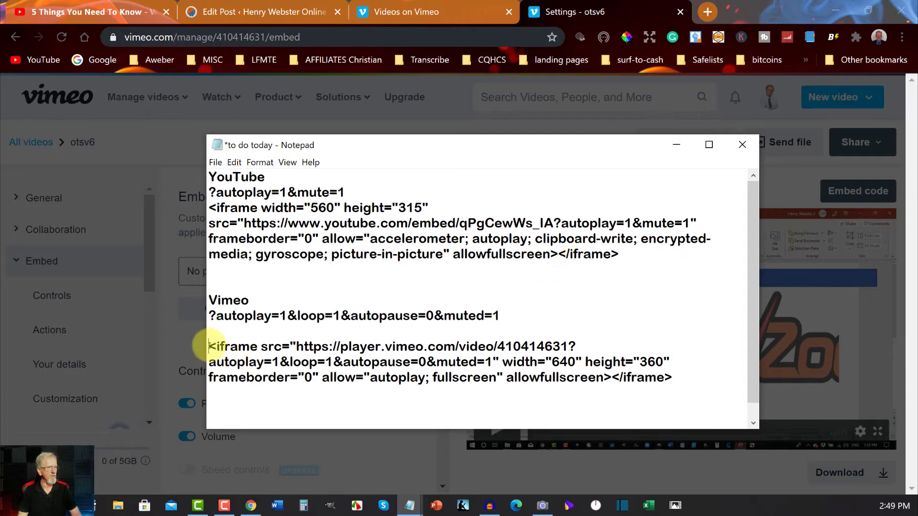
drag(209, 345, 682, 393)
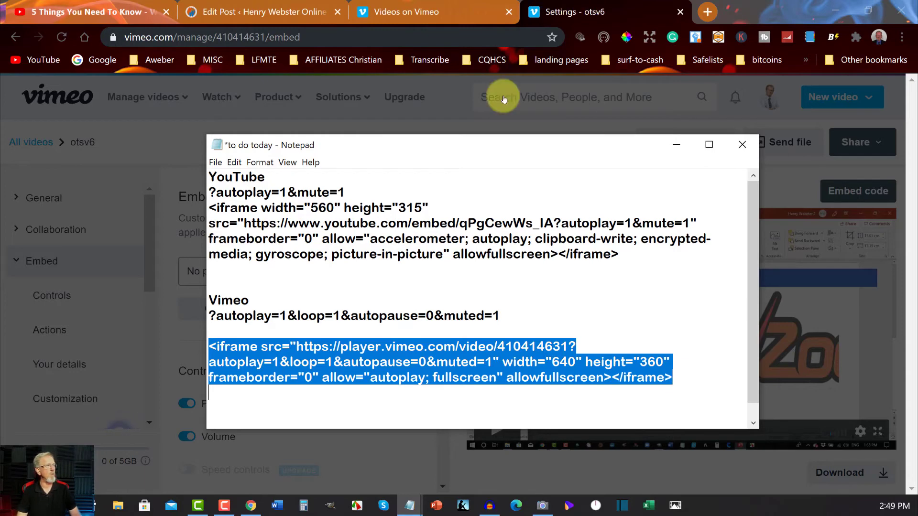
click(254, 5)
- Paste the autoplaying Vimeo iframe over the remaining XXXX placeholder in the post's Text view
click(254, 5)
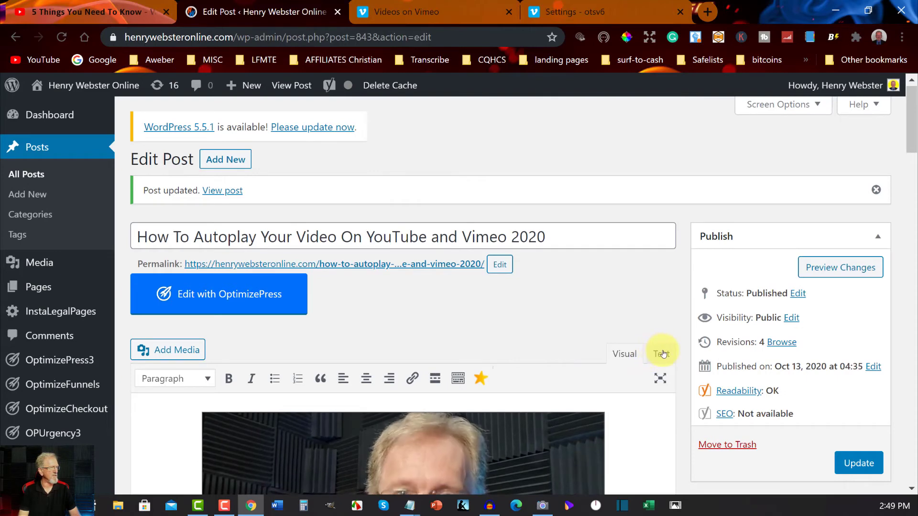
click(663, 354)
scroll(475, 342, down, 5)
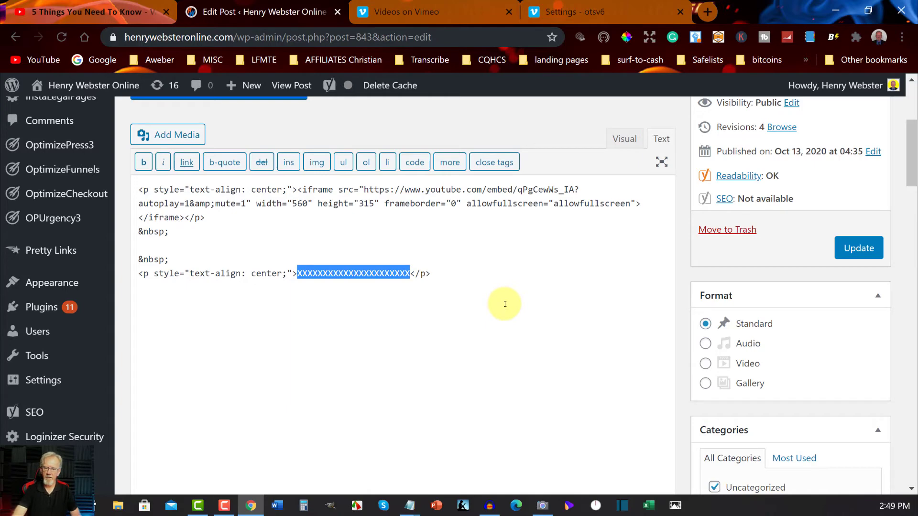
key(ctrl+v)
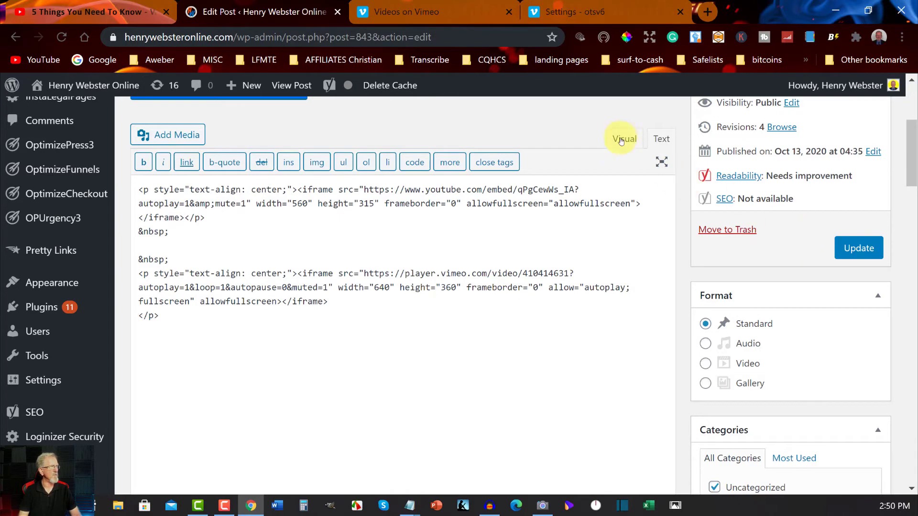
scroll(598, 201, down, 5)
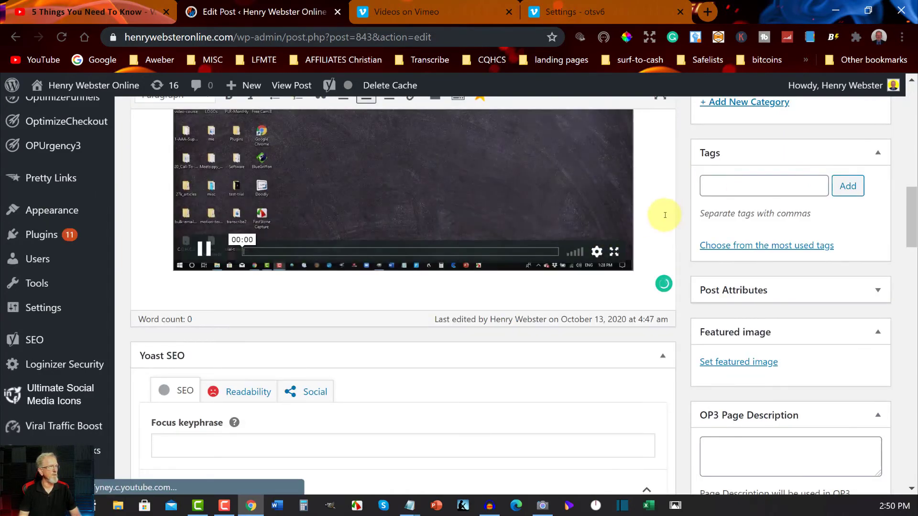
scroll(664, 215, up, 1)
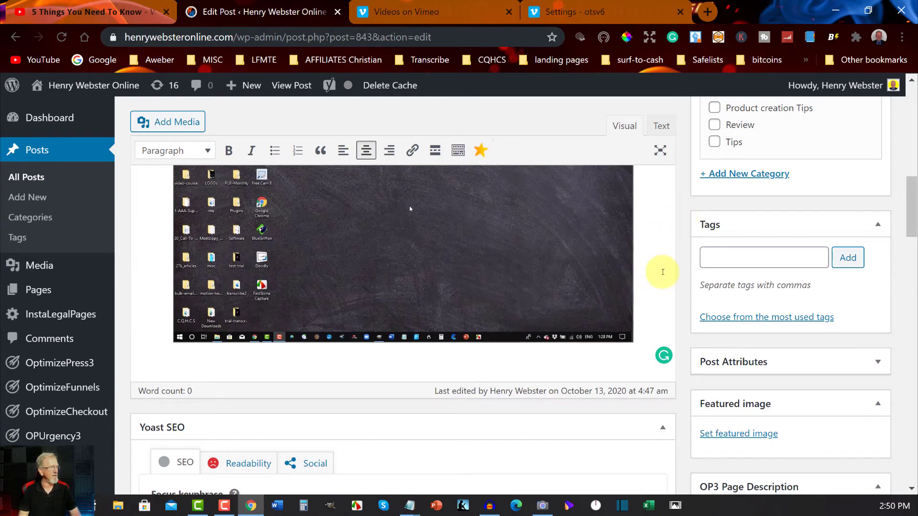
scroll(663, 272, up, 5)
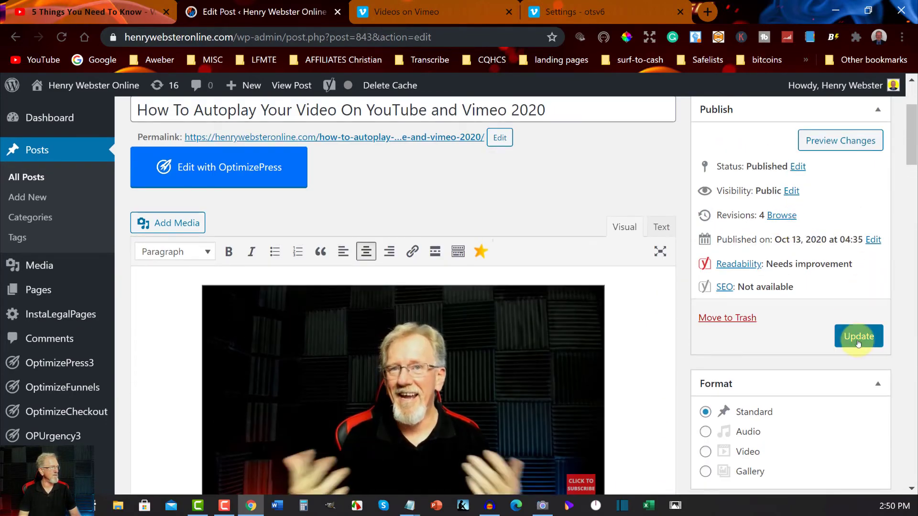
- Update the autoplay post (revisions now 5) and open the live post in a new tab
click(859, 339)
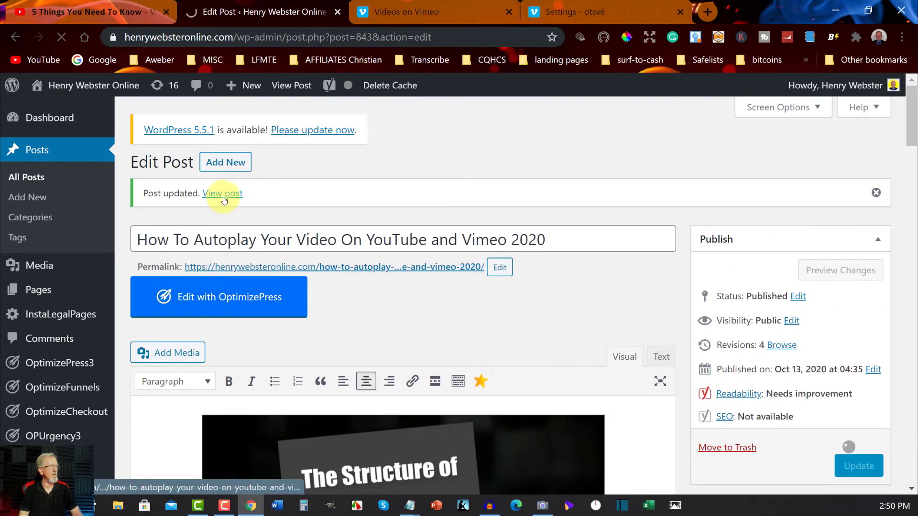
right_click(226, 200)
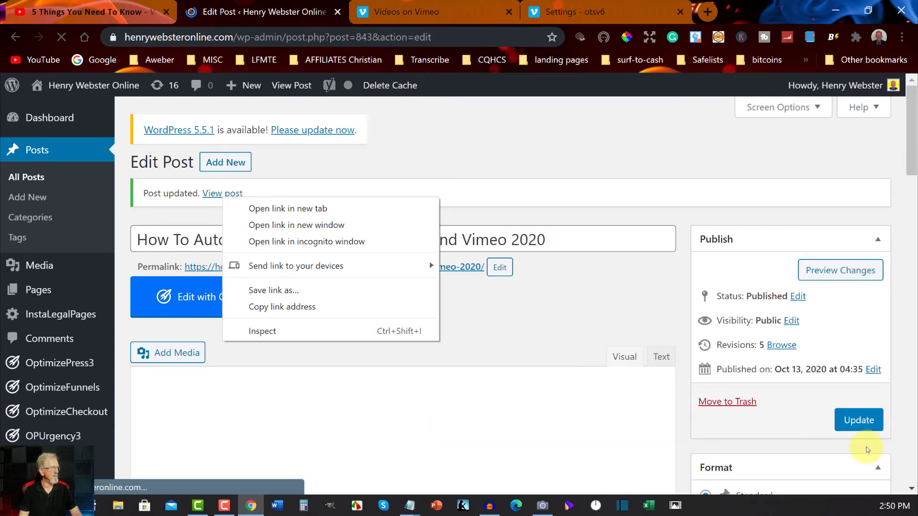
click(548, 325)
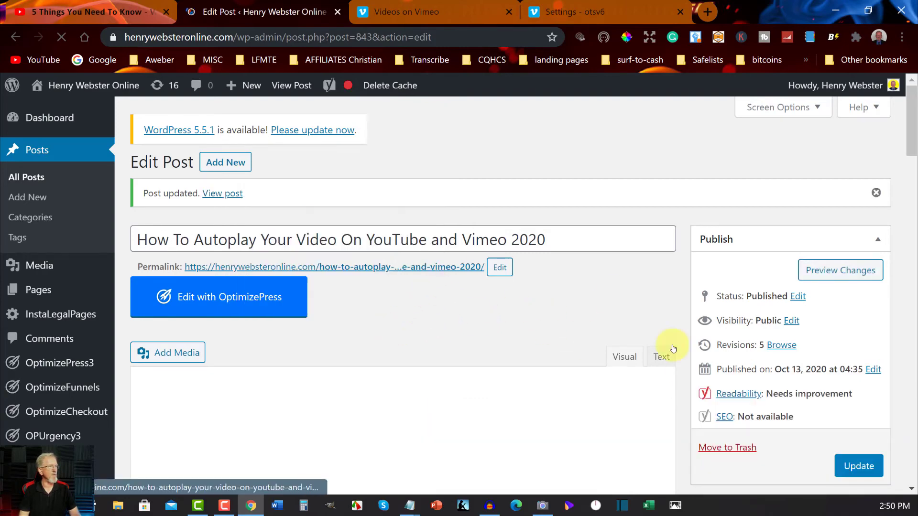
right_click(231, 194)
click(417, 2)
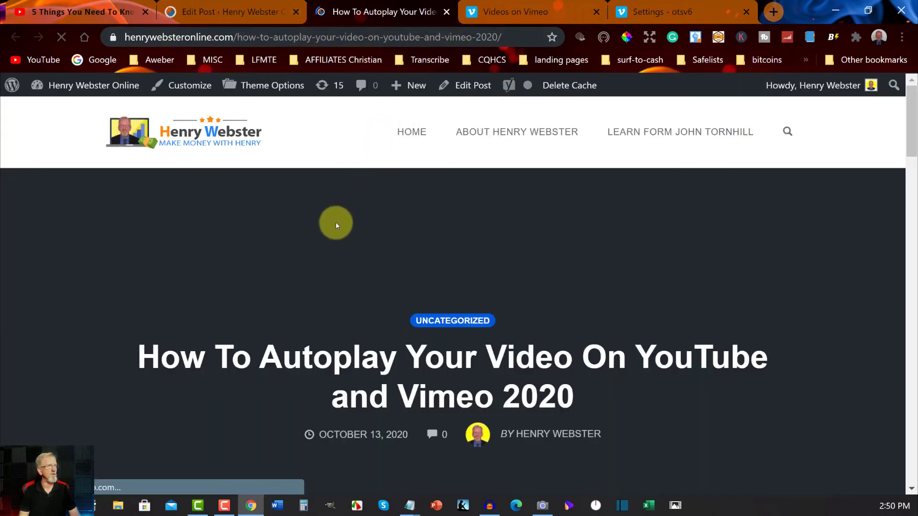
- Scroll through the live post to confirm the YouTube and Vimeo embeds autoplay muted
scroll(335, 223, down, 8)
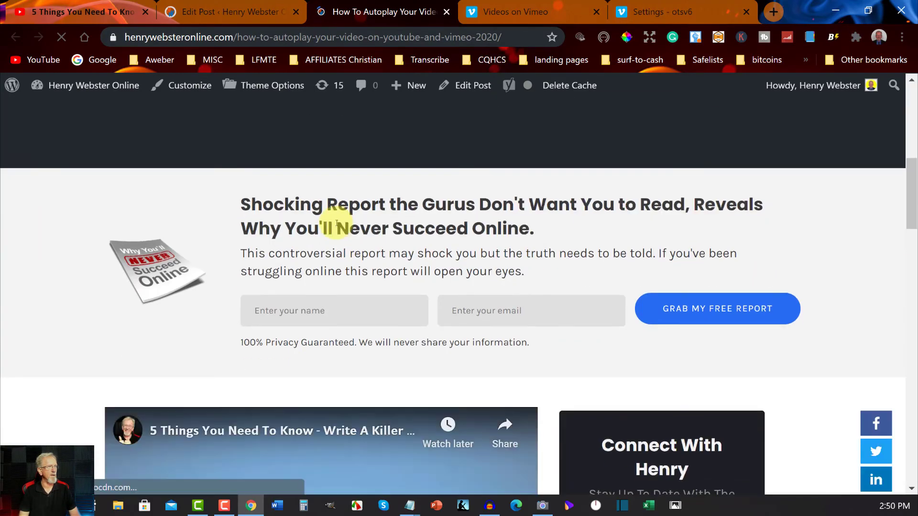
scroll(336, 222, down, 4)
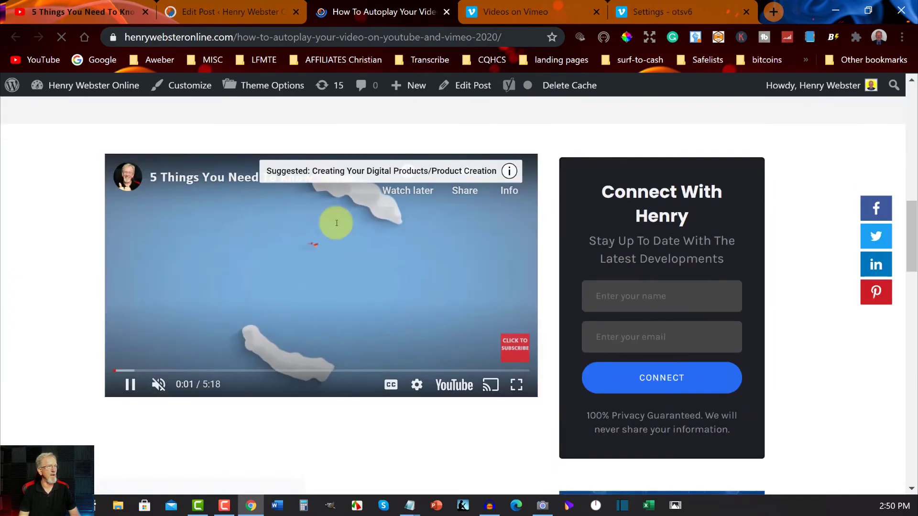
scroll(337, 222, down, 4)
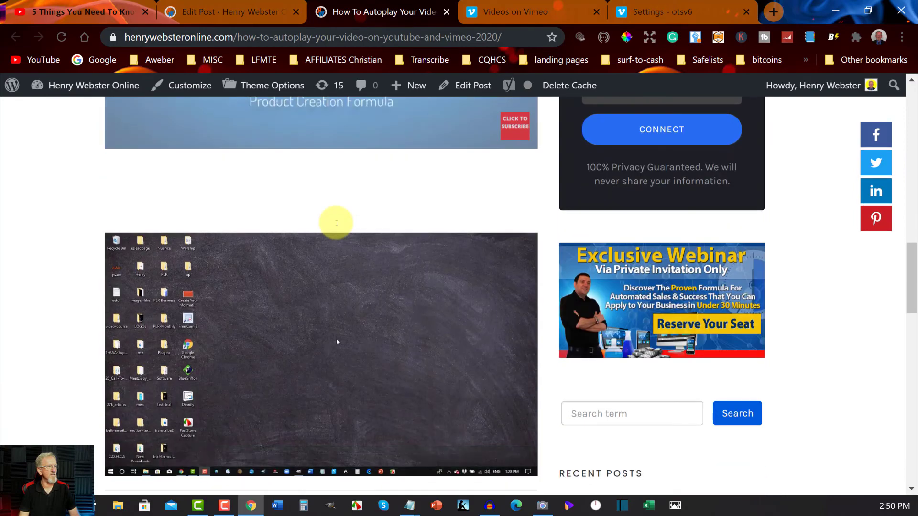
scroll(337, 222, down, 1)
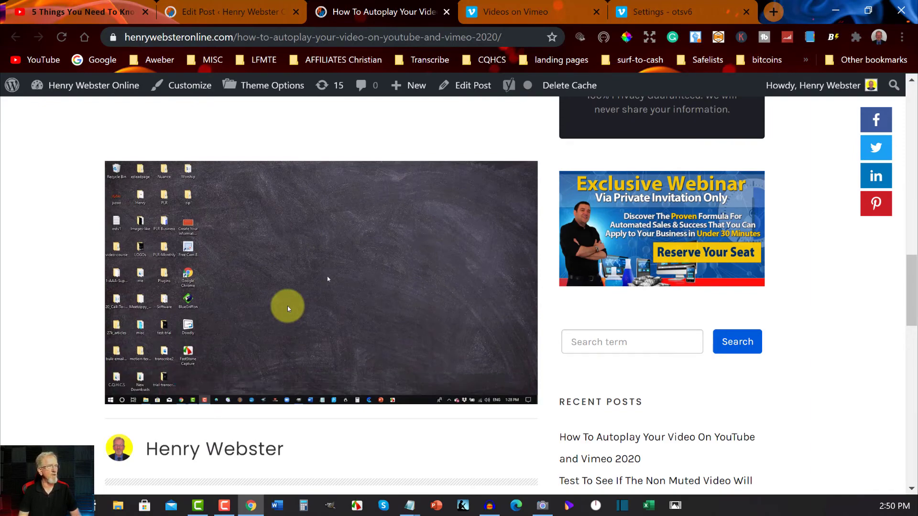
scroll(288, 309, up, 6)
scroll(288, 309, up, 2)
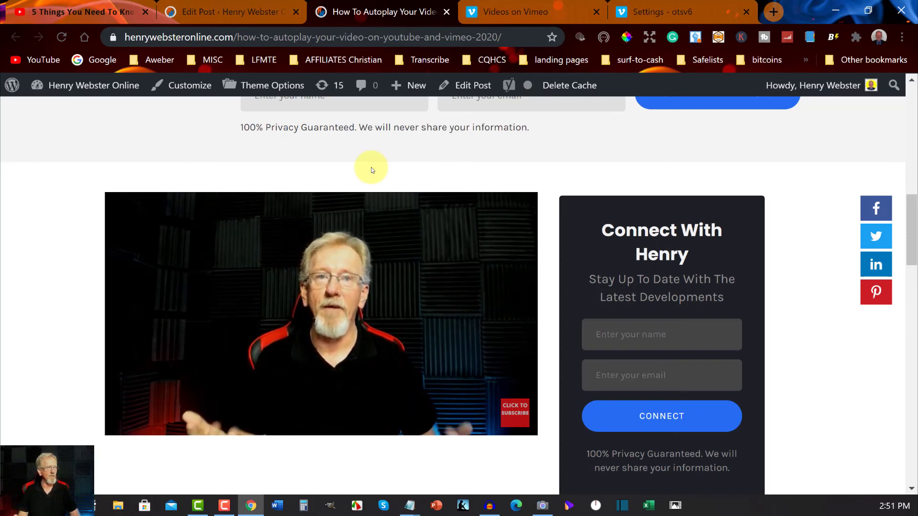
- Rewind the YouTube video to 0:00 and unmute it
click(165, 409)
drag(73, 421, 43, 426)
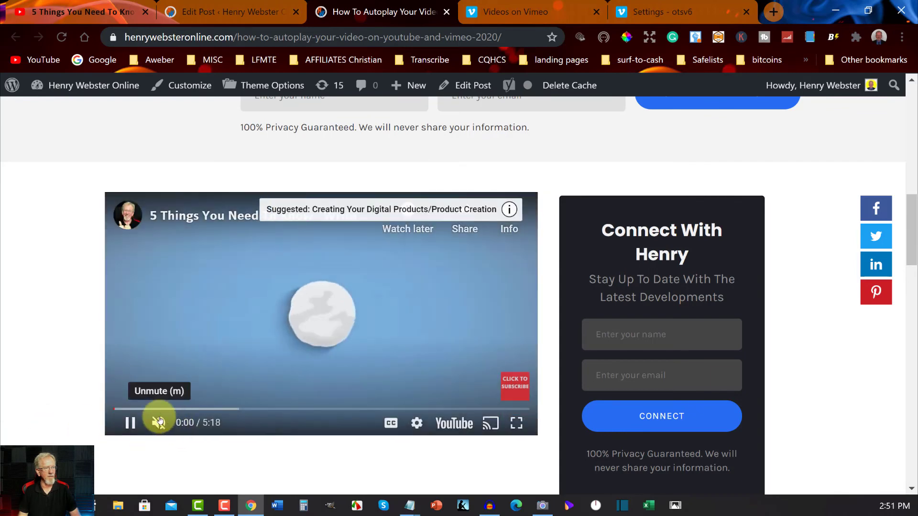
click(159, 422)
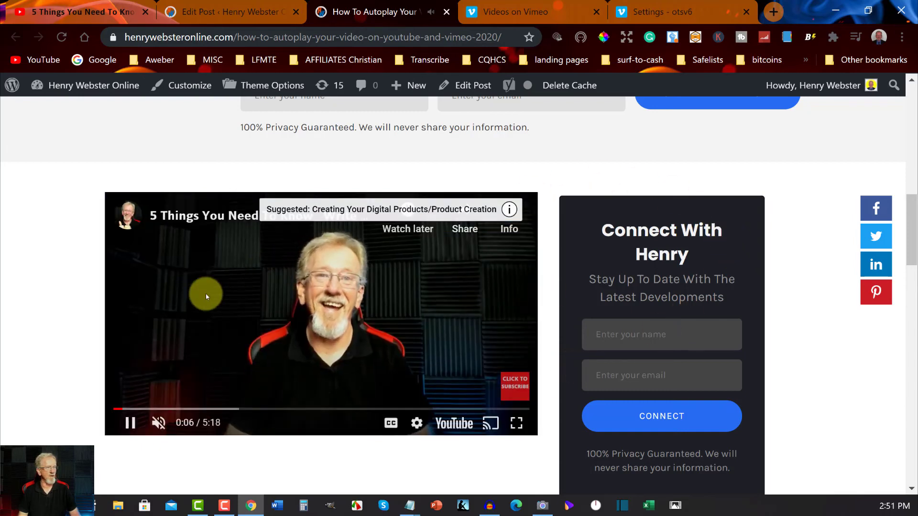
- Close the live post tab to return to the Edit Post screen
click(446, 12)
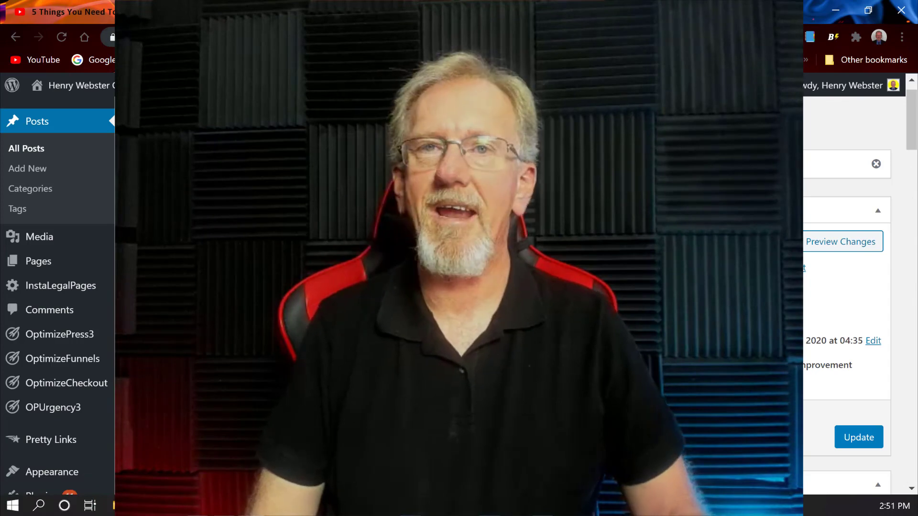